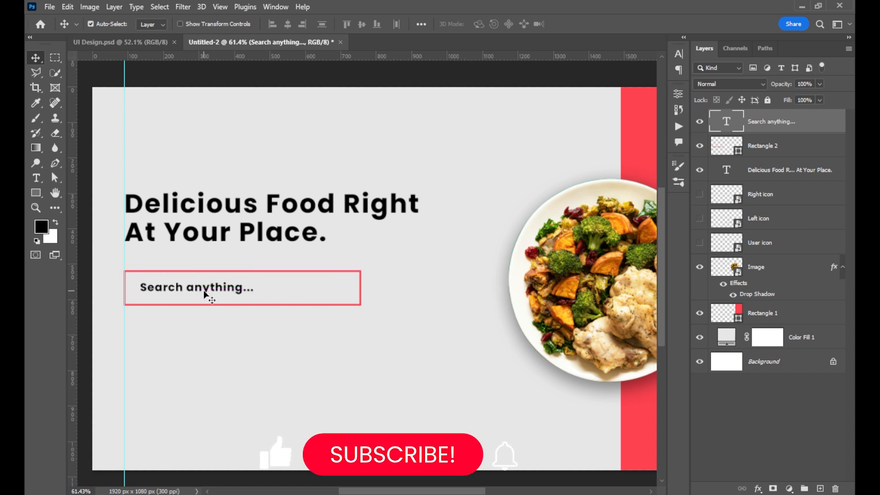
# - Set the "Search anything..." text to the Light weight of Poppins
pyautogui.click(679, 93)
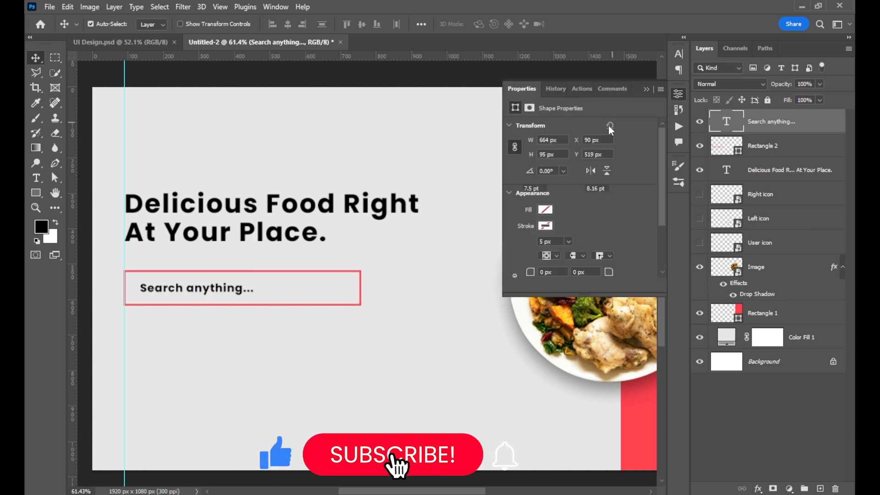
pyautogui.click(675, 56)
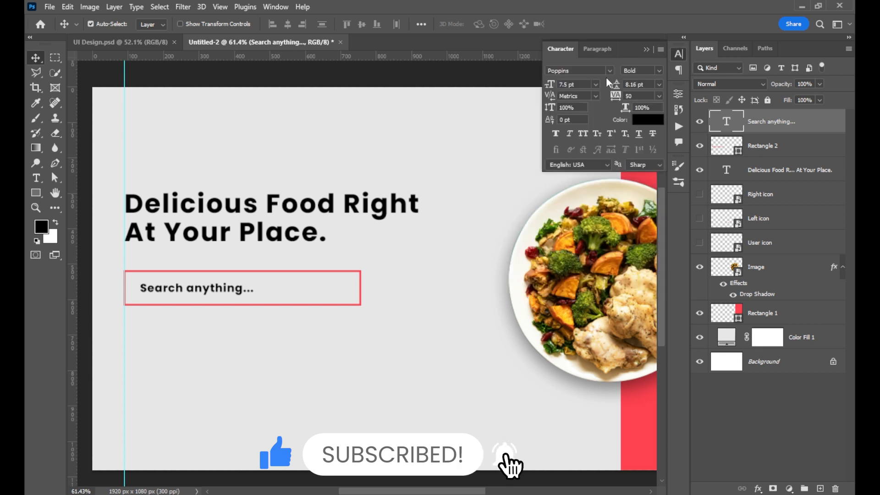
pyautogui.click(660, 71)
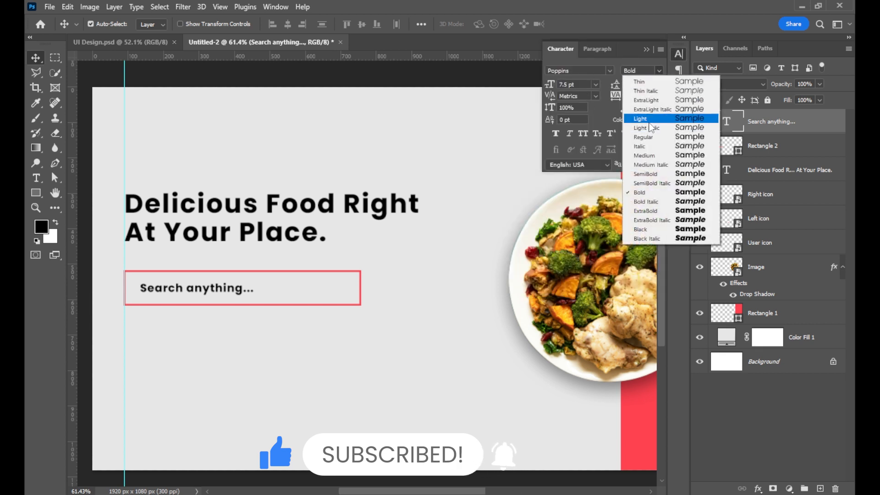
pyautogui.click(641, 119)
# - Remove the stroke from the black rectangle at the right end of the search box and fill it with the recently used red
pyautogui.scroll(-2, 337, 293)
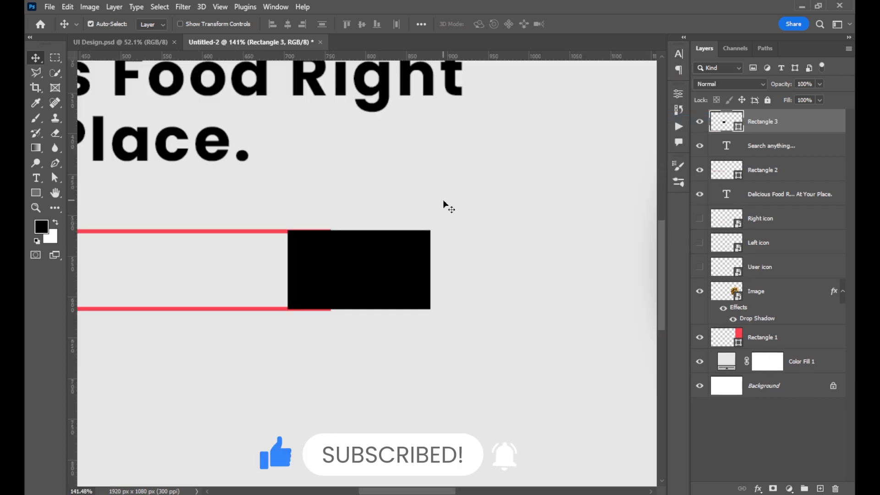
pyautogui.scroll(-3, 373, 300)
pyautogui.scroll(1, 458, 275)
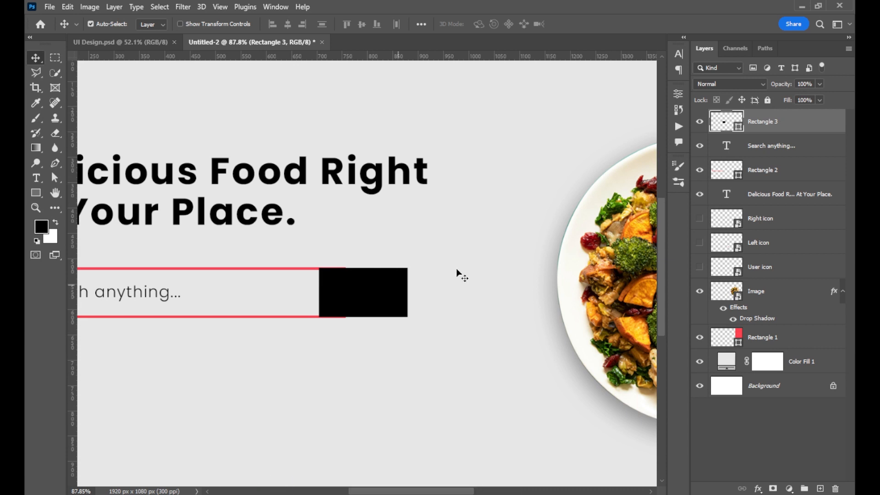
pyautogui.click(675, 97)
pyautogui.click(545, 225)
pyautogui.click(519, 250)
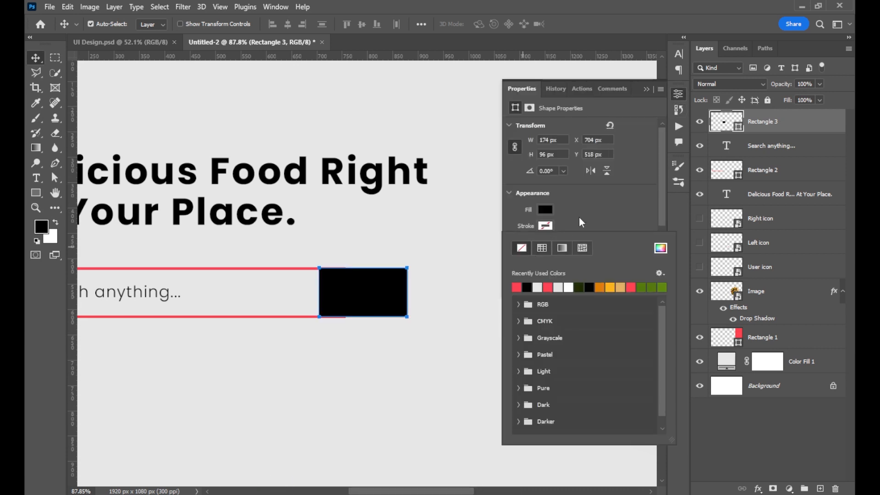
pyautogui.click(566, 229)
pyautogui.click(546, 211)
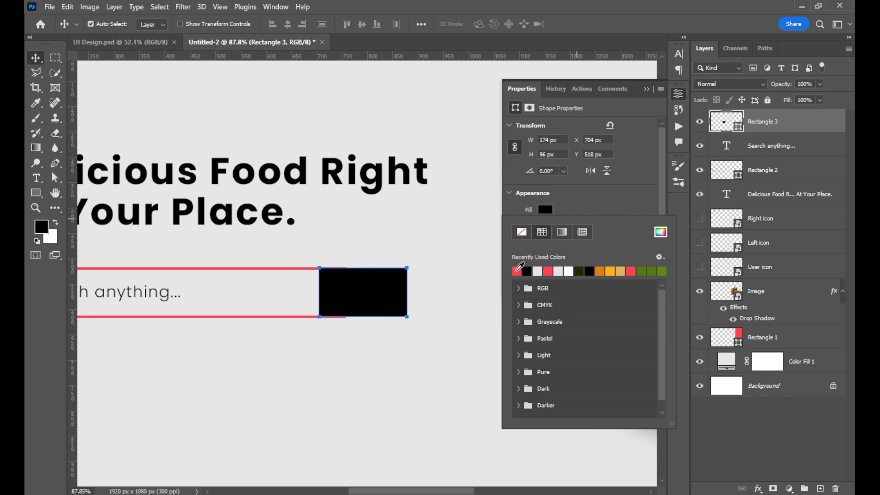
pyautogui.click(517, 270)
pyautogui.click(646, 90)
# - Widen the red search box outline so its right edge meets the right edge of the red rectangle
pyautogui.scroll(1, 518, 248)
pyautogui.click(276, 323)
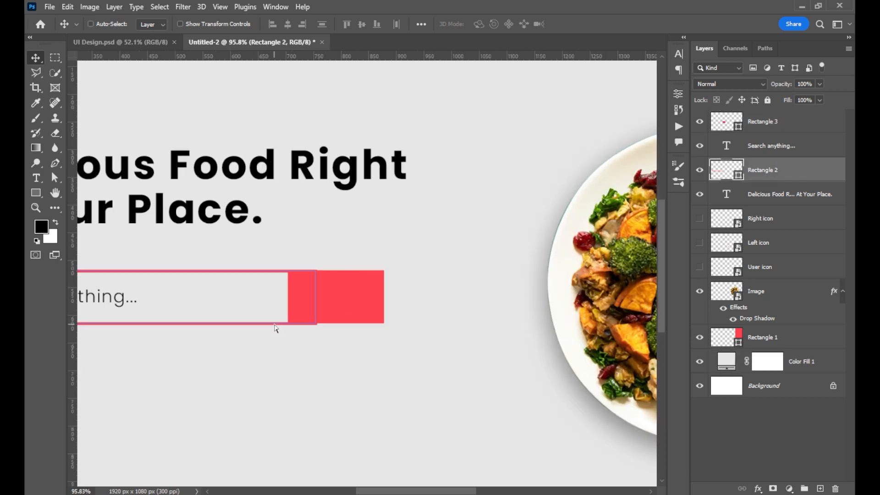
pyautogui.hotkey('ctrl', 't')
pyautogui.moveTo(315, 301); pyautogui.dragTo(384, 300)
pyautogui.press('Return')
pyautogui.click(417, 306)
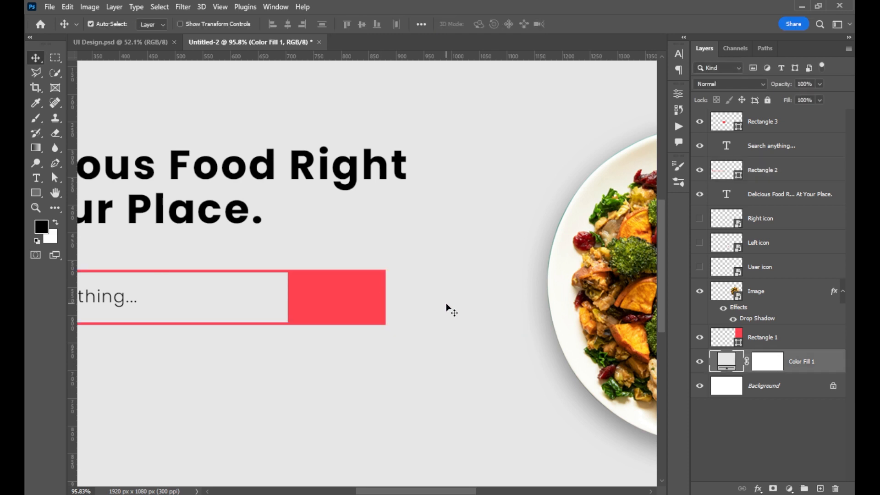
# - Add the white text "Search" centered on the red button, with its layer at the top of the stack
pyautogui.scroll(-2, 424, 318)
pyautogui.moveTo(292, 387); pyautogui.dragTo(370, 393)
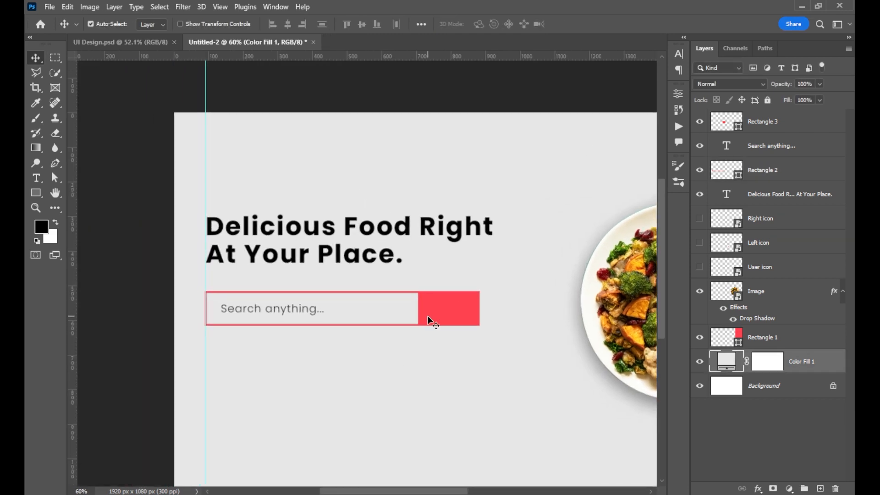
pyautogui.press('t')
pyautogui.click(445, 308)
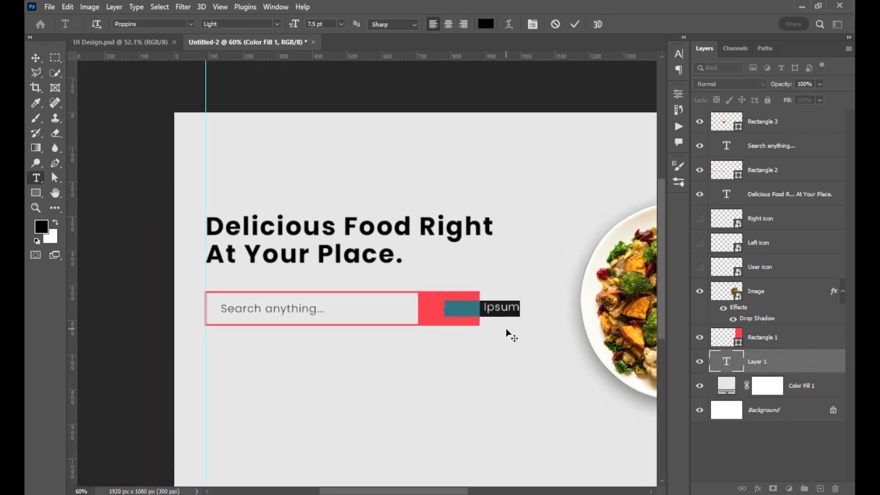
pyautogui.press('BackSpace')
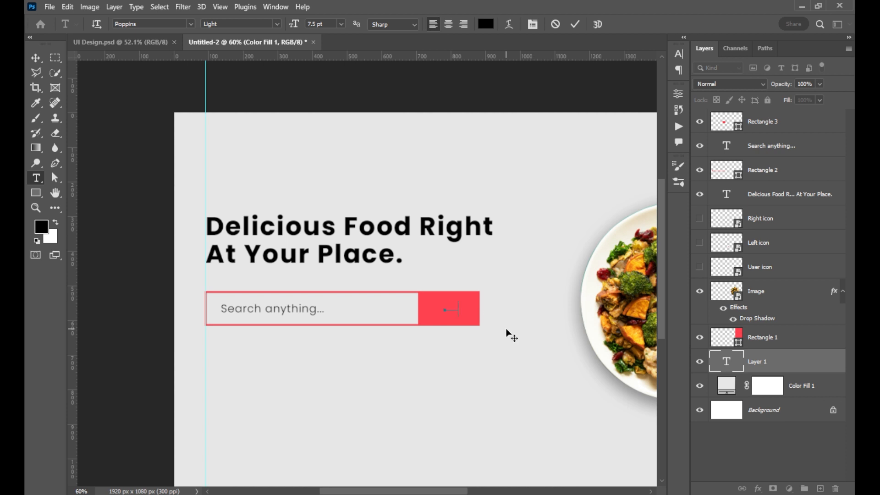
pyautogui.click(33, 58)
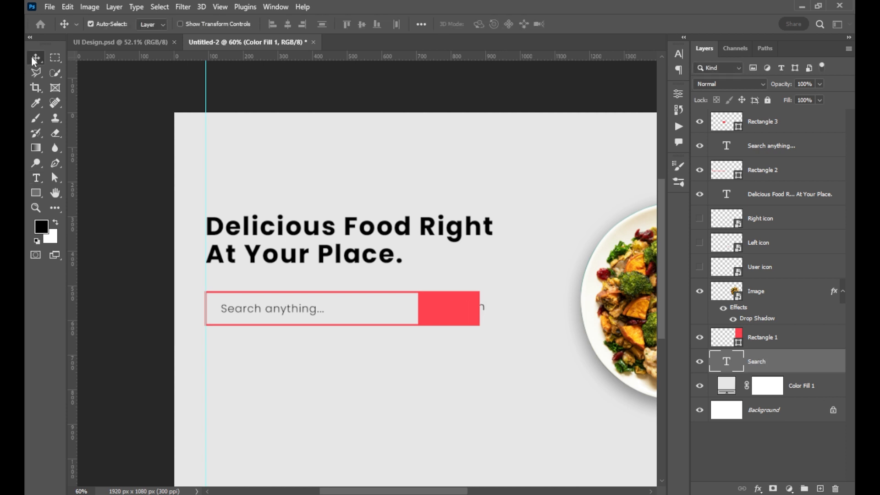
pyautogui.moveTo(820, 358); pyautogui.dragTo(815, 120)
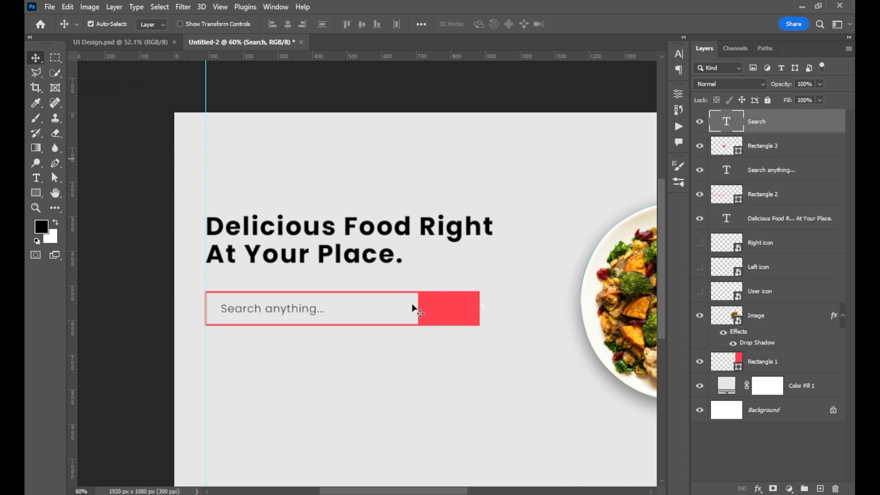
pyautogui.moveTo(455, 308); pyautogui.dragTo(446, 307)
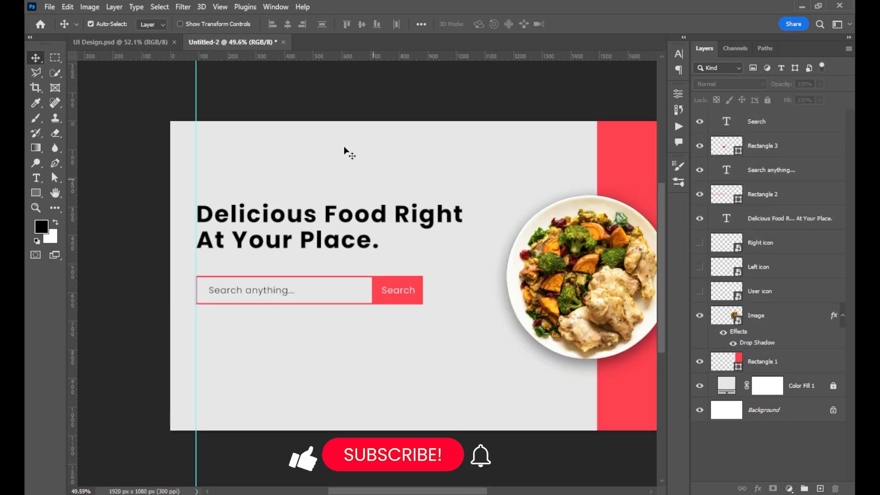
# - Add the black navigation text "Home" near the upper edge of the page, above the headline
pyautogui.moveTo(457, 163); pyautogui.dragTo(383, 203)
pyautogui.scroll(5, 314, 196)
pyautogui.press('t')
pyautogui.click(262, 176)
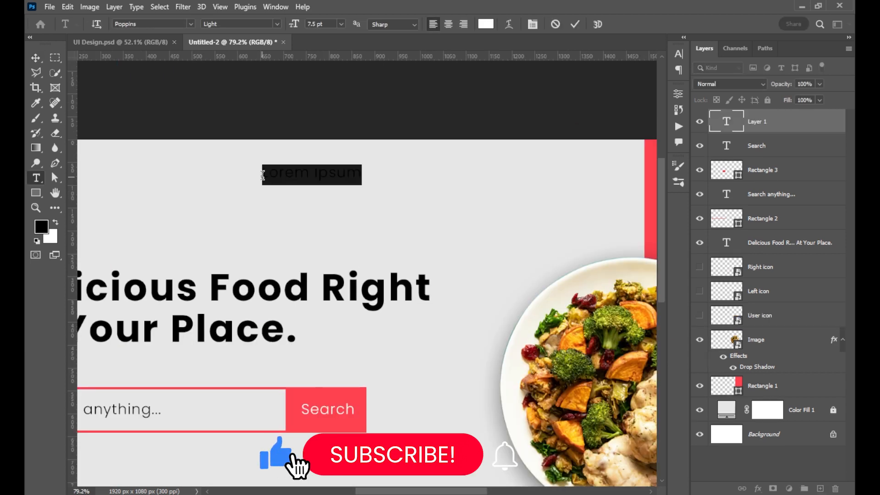
pyautogui.write('Home')
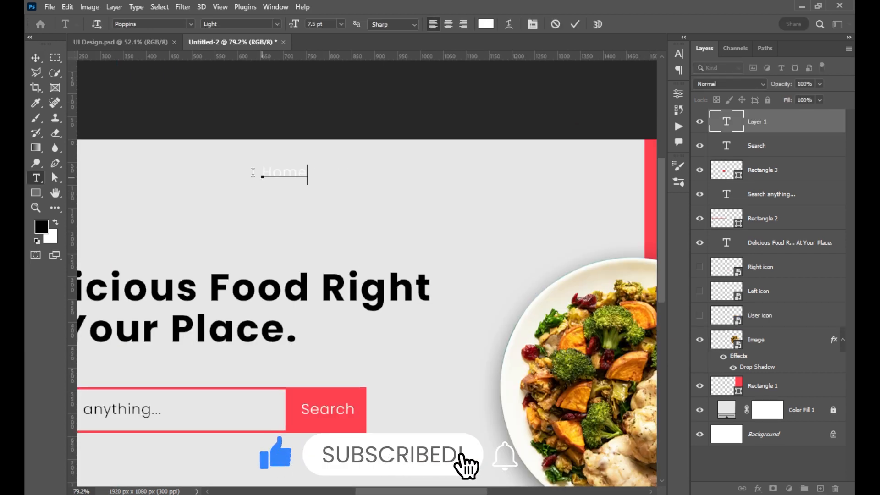
pyautogui.click(35, 58)
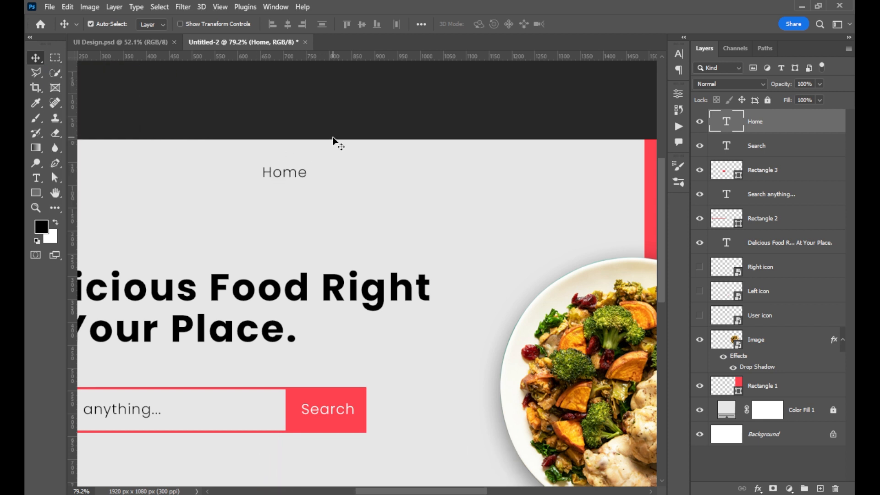
# - Duplicate the "Home" label to its right and change the copy's text to "Menu"
pyautogui.moveTo(289, 175); pyautogui.dragTo(355, 177)
pyautogui.doubleClick(355, 173)
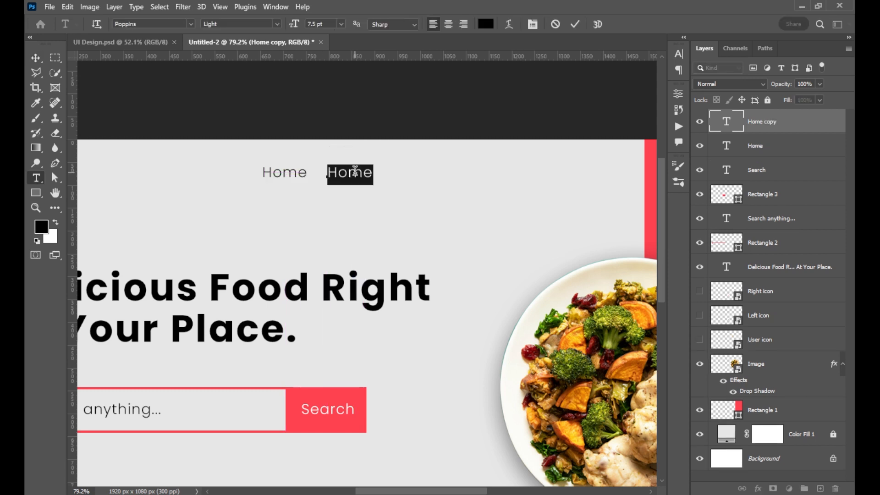
pyautogui.write('Menu')
pyautogui.click(36, 57)
# - Duplicate the "Menu" label to its right and change the copy's text to "About Us"
pyautogui.moveTo(356, 175); pyautogui.dragTo(406, 175)
pyautogui.doubleClick(405, 173)
pyautogui.write('About Us')
pyautogui.hotkey('ctrl', 'Return')
pyautogui.press('v')
# - Duplicate the "About Us" label to its right and change the copy's text to "Conatct Us"
pyautogui.moveTo(431, 179); pyautogui.dragTo(519, 179)
pyautogui.doubleClick(508, 170)
pyautogui.write('Conatct')
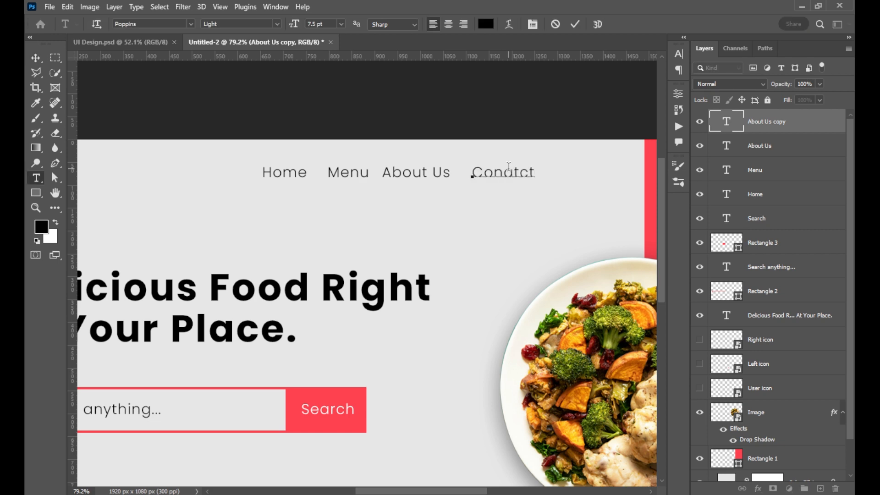
pyautogui.doubleClick(510, 172)
pyautogui.write('Con')
pyautogui.write('s')
pyautogui.hotkey('ctrl', 'Return')
pyautogui.press('v')
# - Spread the navigation labels apart by shifting "Menu", "About Us" and "Conatct Us" along the row
pyautogui.scroll(-3, 346, 154)
pyautogui.click(310, 169)
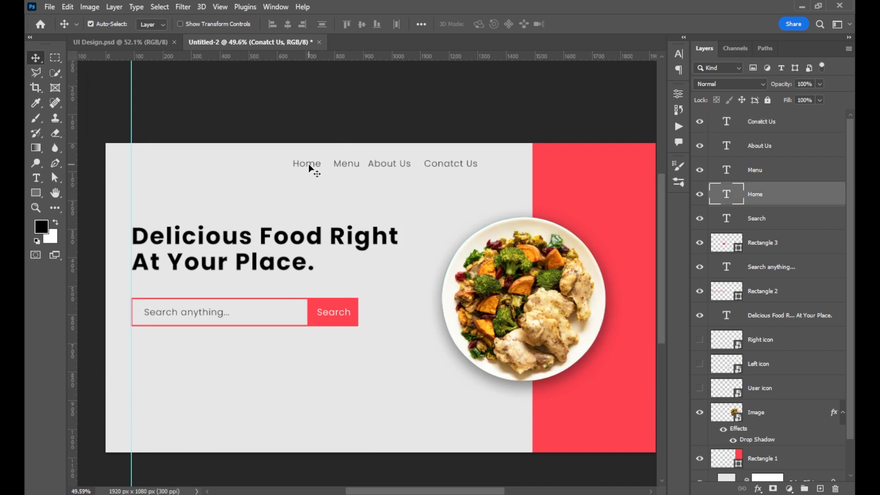
pyautogui.moveTo(342, 164); pyautogui.dragTo(340, 164)
pyautogui.moveTo(439, 165); pyautogui.dragTo(449, 165)
pyautogui.moveTo(395, 165); pyautogui.dragTo(404, 165)
# - Try to distribute the four navigation labels evenly, and undo the distribution
pyautogui.moveTo(263, 155); pyautogui.dragTo(476, 183)
pyautogui.click(421, 24)
pyautogui.click(454, 92)
pyautogui.click(522, 102)
pyautogui.click(531, 104)
pyautogui.hotkey('ctrl', 'z')
# - Adjust the positions of the navigation labels by hand to even out the gaps between them
pyautogui.click(456, 169)
pyautogui.moveTo(411, 170); pyautogui.dragTo(416, 170)
pyautogui.moveTo(354, 166); pyautogui.dragTo(406, 168)
pyautogui.click(419, 197)
pyautogui.click(401, 165)
pyautogui.click(350, 169)
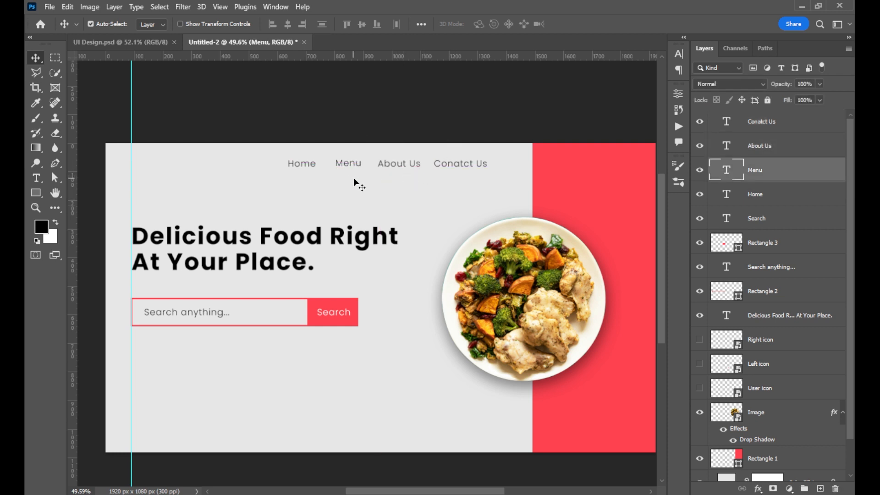
pyautogui.scroll(4, 352, 179)
pyautogui.moveTo(442, 167); pyautogui.dragTo(441, 177)
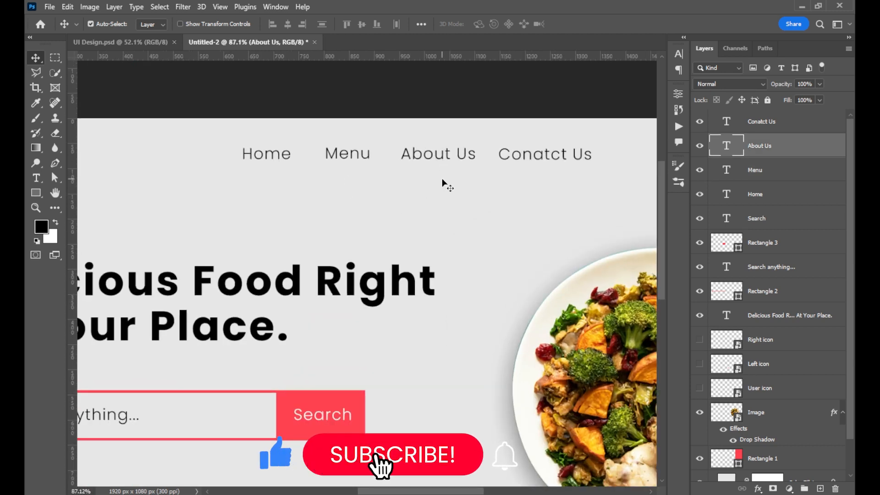
# - Check the font weight options for the four navigation labels
pyautogui.scroll(-4, 454, 193)
pyautogui.moveTo(277, 162); pyautogui.dragTo(446, 193)
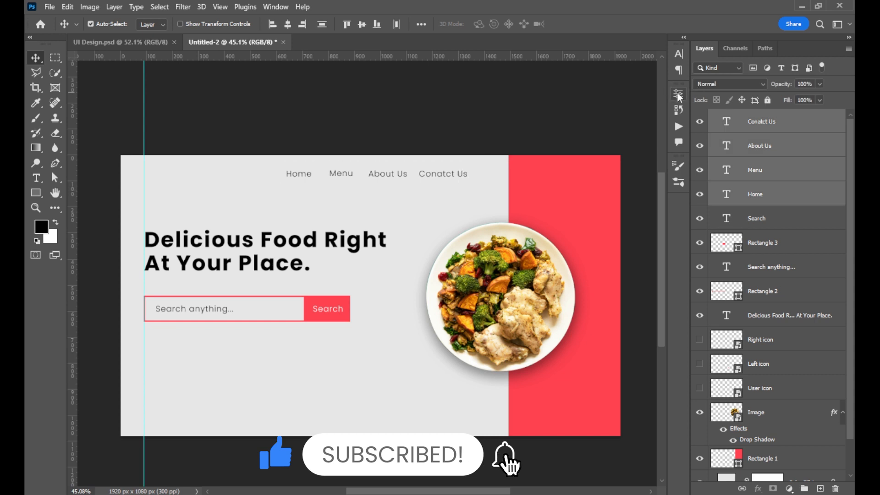
pyautogui.click(678, 94)
pyautogui.click(678, 54)
pyautogui.click(658, 70)
pyautogui.click(647, 49)
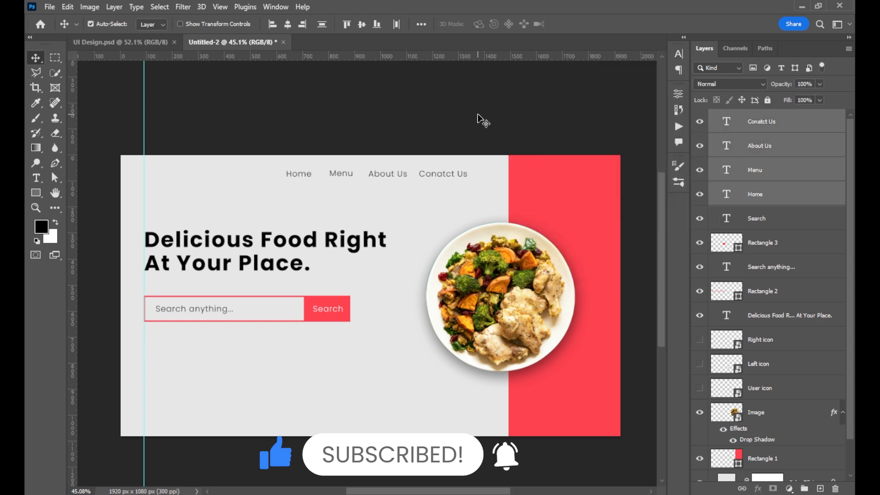
pyautogui.click(478, 115)
# - Duplicate "Conatct Us" onto the red panel, change the copy's text to "Login | Signup" and color it white
pyautogui.click(786, 123)
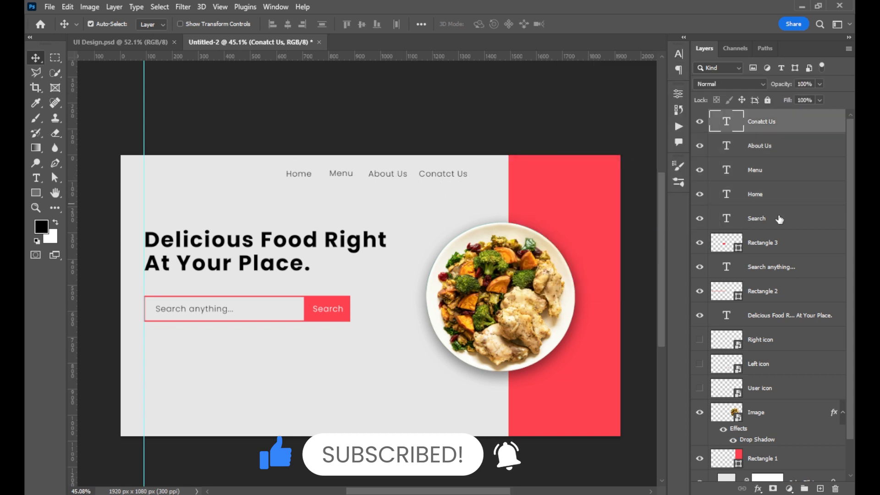
pyautogui.click(589, 116)
pyautogui.scroll(3, 518, 165)
pyautogui.moveTo(317, 192); pyautogui.dragTo(516, 192)
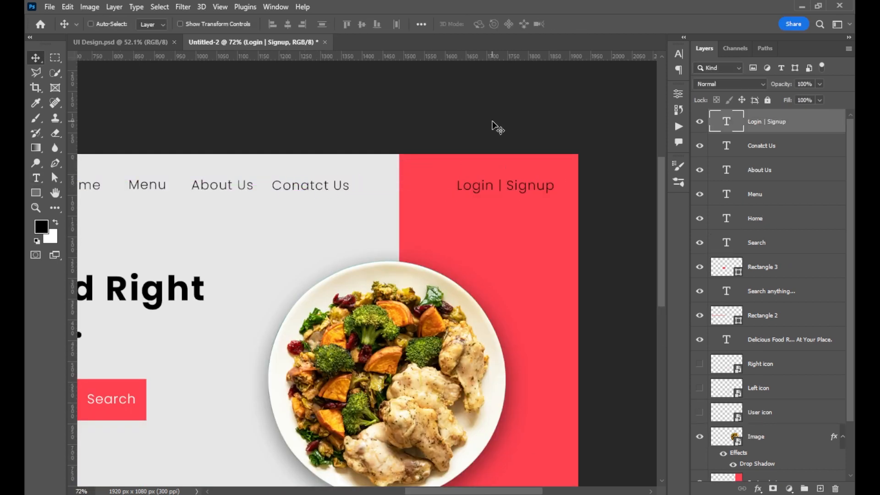
pyautogui.hotkey('ctrl', 'BackSpace')
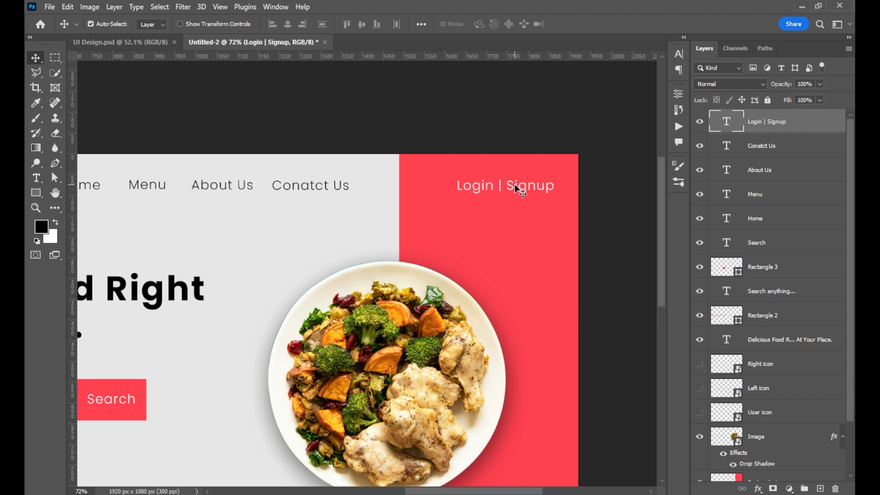
# - Show the user icon, scaled down to about 1.7%, and place it just before the "Login | Signup" text
pyautogui.scroll(-1, 515, 189)
pyautogui.scroll(-2, 766, 294)
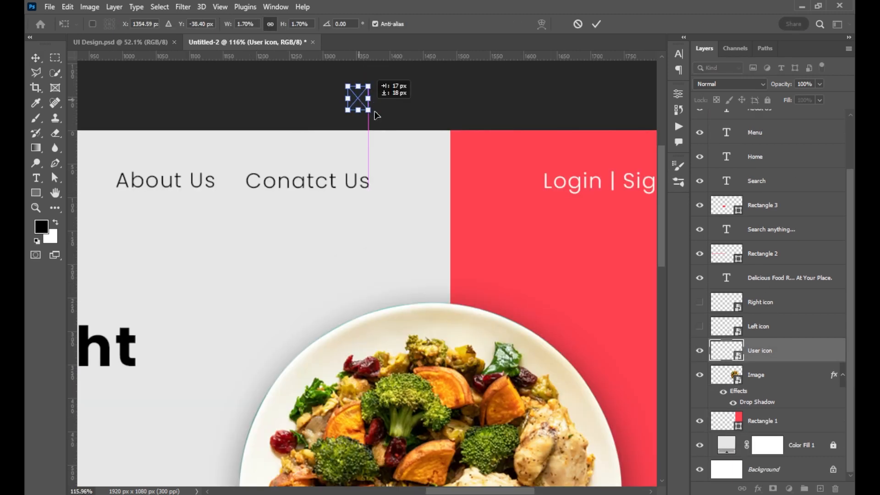
pyautogui.moveTo(367, 98); pyautogui.dragTo(523, 181)
# - Add the bold black logo text "FlavourBite" at the vertical guide, level with the navigation labels
pyautogui.hotkey('alt', 'space')
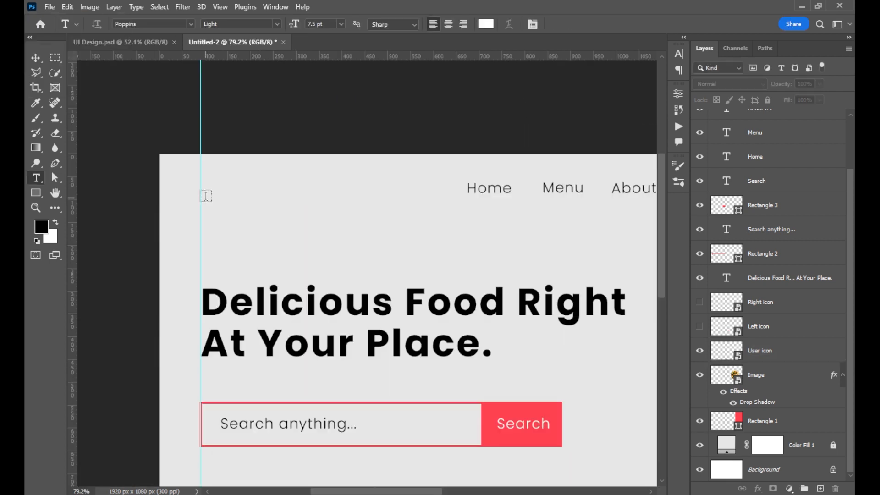
pyautogui.click(206, 195)
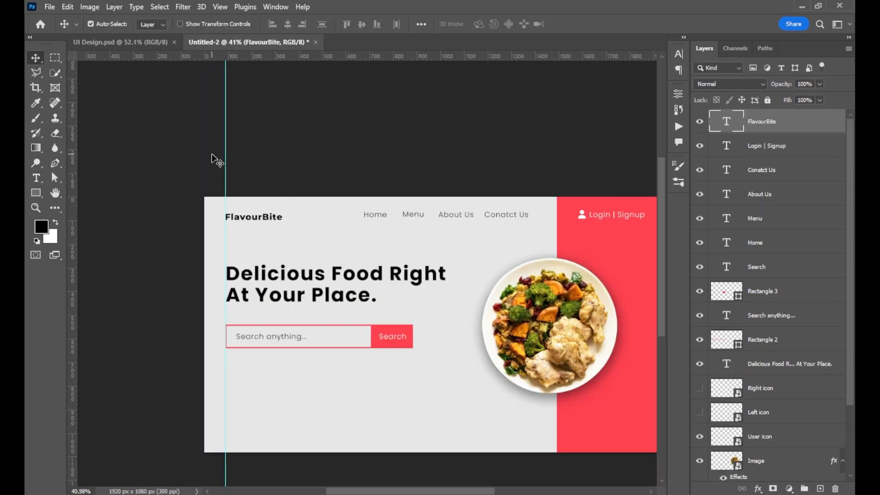
# - Draw a circle about 238 px across over the "FlavourBite" logo text at the page's upper-left corner
pyautogui.moveTo(36, 192); pyautogui.dragTo(78, 204)
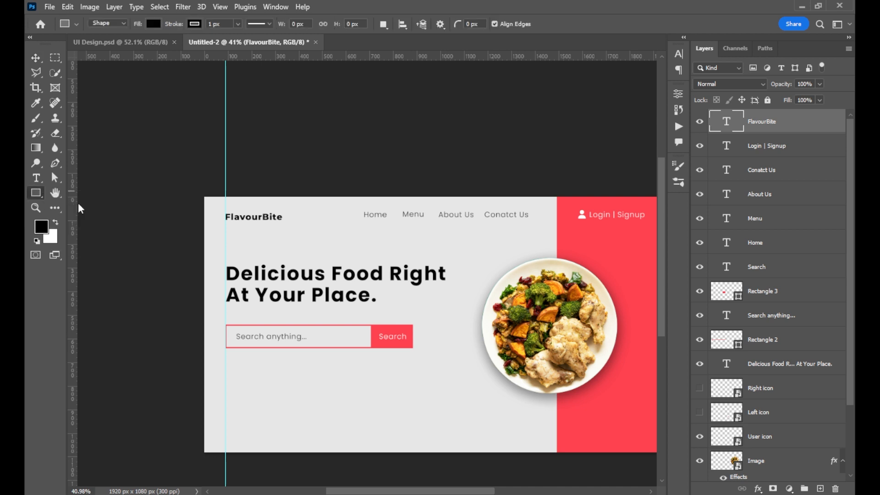
pyautogui.scroll(3, 215, 195)
pyautogui.moveTo(222, 169); pyautogui.dragTo(311, 258)
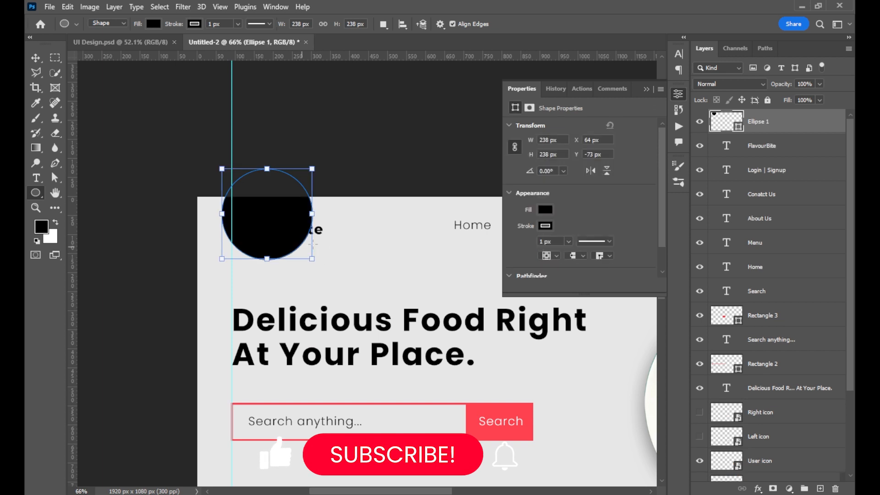
pyautogui.press('v')
# - Remove the outline of the circle over the logo text and fill it with the recently used red
pyautogui.click(544, 225)
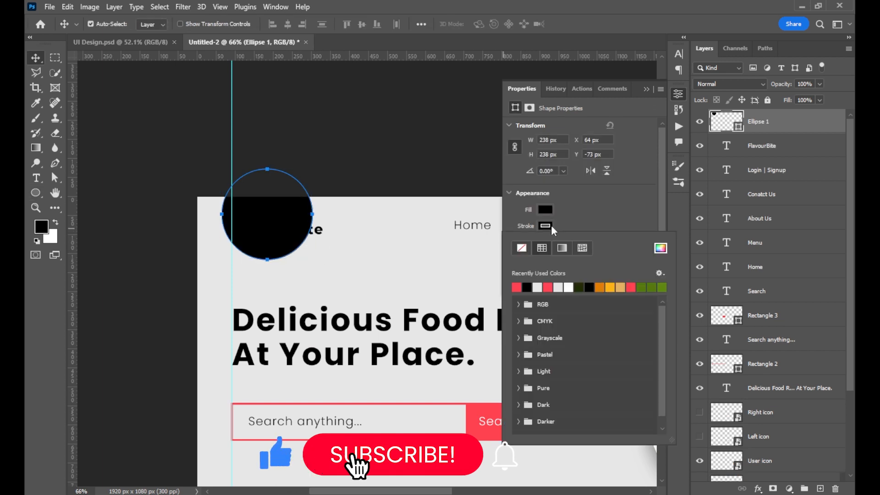
pyautogui.click(523, 248)
pyautogui.click(545, 210)
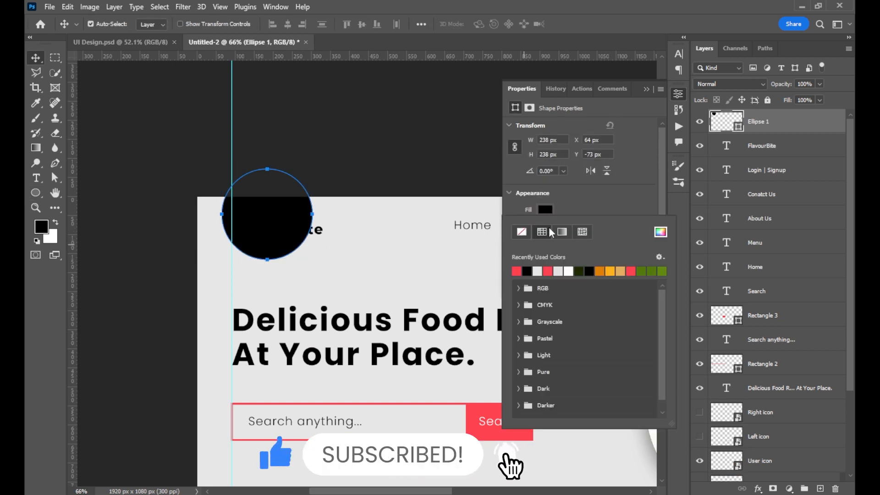
pyautogui.click(516, 270)
pyautogui.click(646, 89)
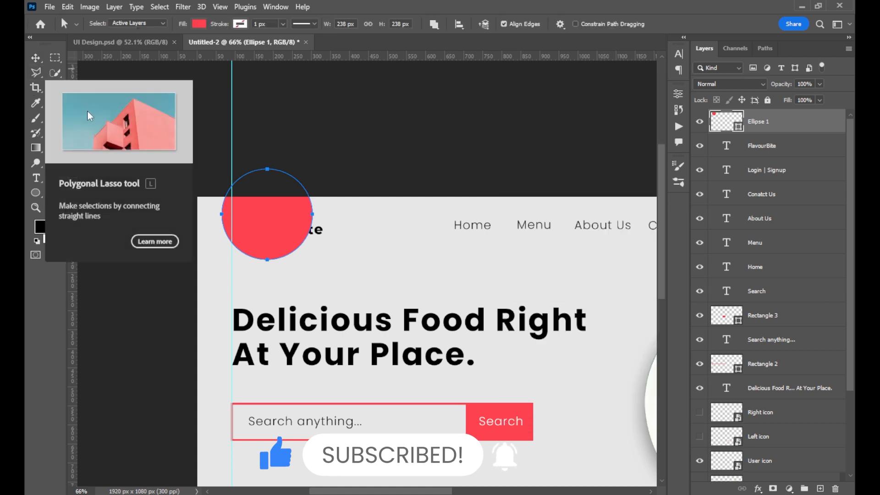
# - Reshape the red circle into an irregular blob by moving its lower, right and left anchor points slightly inward, converting it to a regular path
pyautogui.rightClick(55, 178)
pyautogui.click(94, 186)
pyautogui.scroll(3, 258, 206)
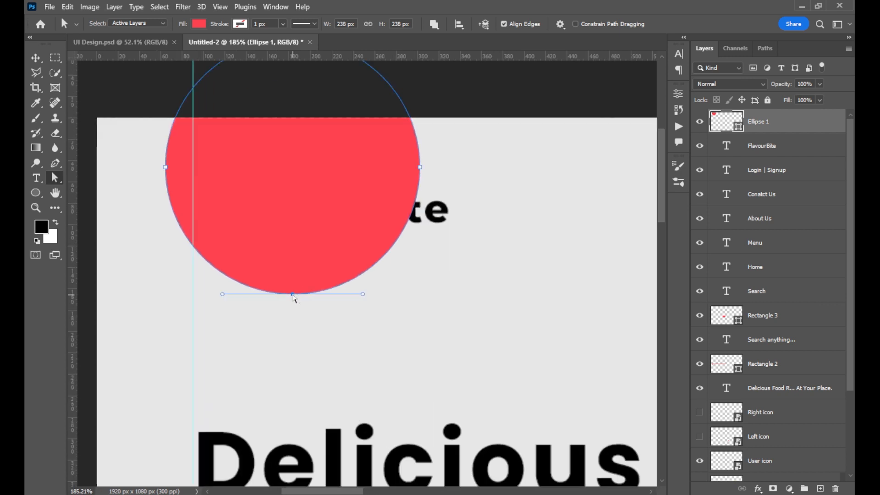
pyautogui.moveTo(293, 294); pyautogui.dragTo(297, 288)
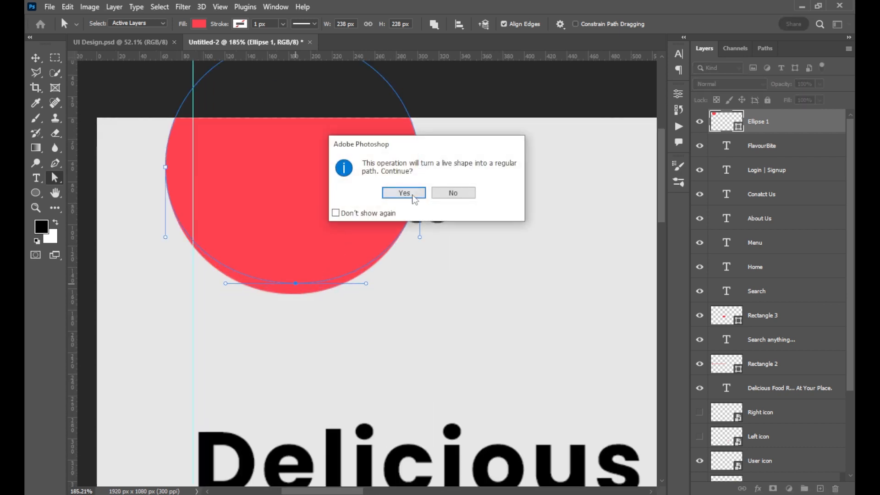
pyautogui.click(404, 193)
pyautogui.click(419, 167)
pyautogui.moveTo(418, 169); pyautogui.dragTo(403, 145)
pyautogui.moveTo(166, 167); pyautogui.dragTo(175, 167)
pyautogui.press('v')
pyautogui.click(460, 219)
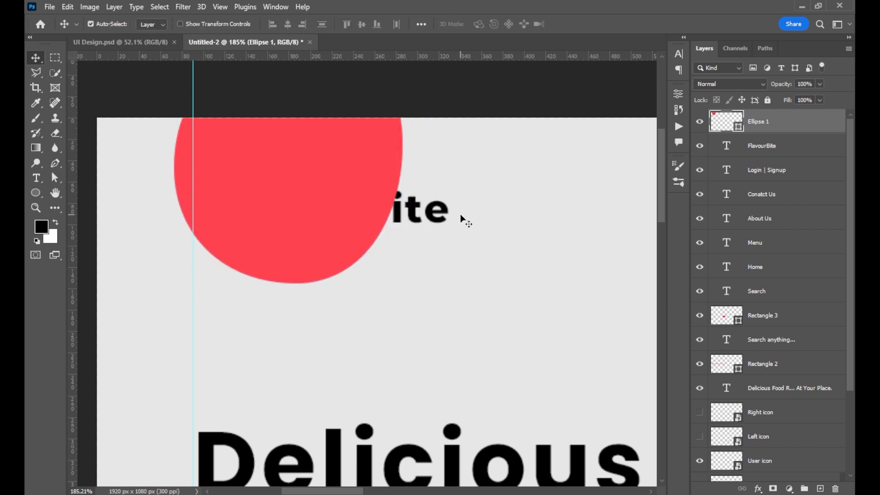
# - Move the "FlavourBite" text layer above the red blob and color the text white
pyautogui.scroll(-2, 458, 218)
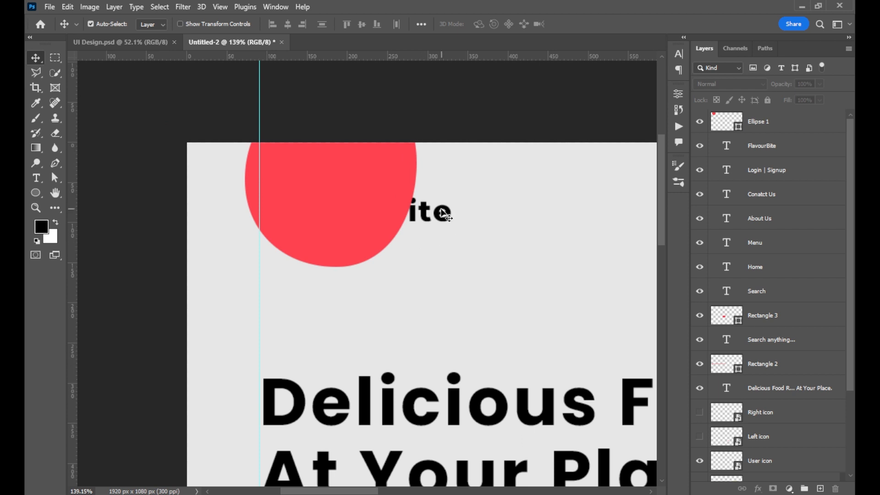
pyautogui.click(442, 213)
pyautogui.moveTo(809, 142); pyautogui.dragTo(799, 116)
pyautogui.scroll(-1, 435, 217)
pyautogui.press('ctrl')
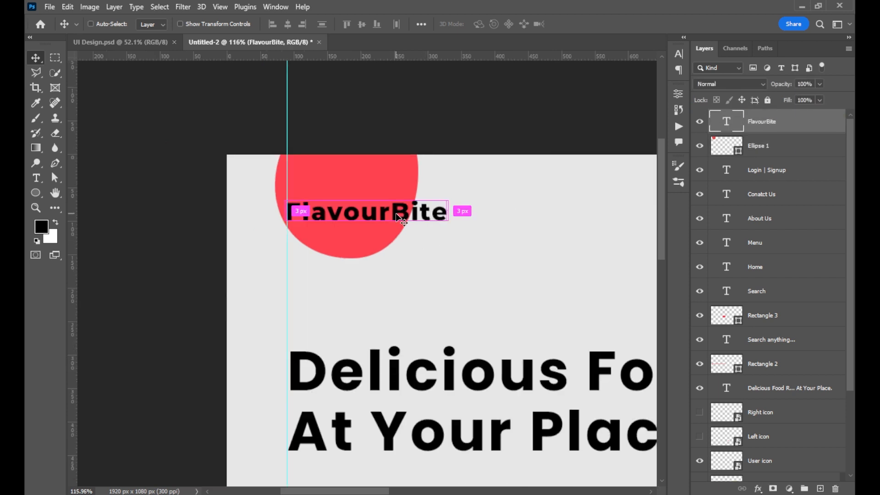
pyautogui.hotkey('ctrl', 'BackSpace')
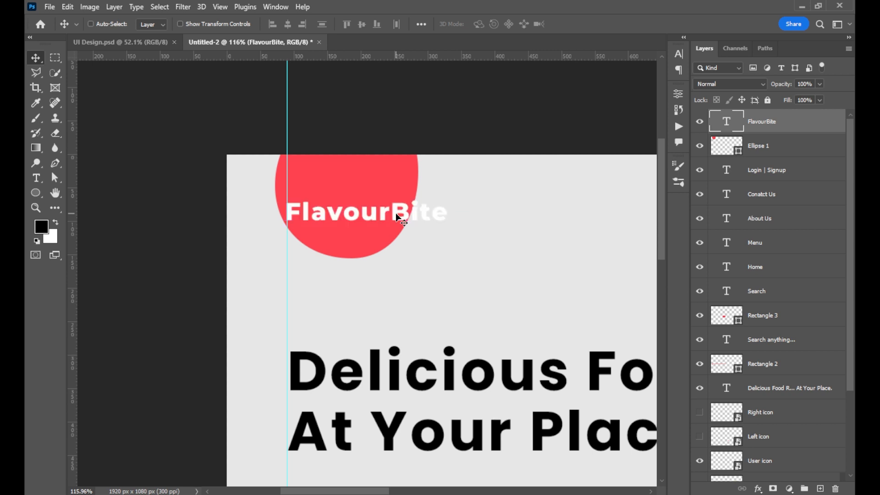
# - Enlarge the red blob so that it sits behind the whole "FlavourBite" logo text
pyautogui.click(389, 179)
pyautogui.hotkey('ctrl', 't')
pyautogui.moveTo(418, 257); pyautogui.dragTo(477, 275)
pyautogui.press('Return')
# - Add the text "Want to learn more about us? Click Here" at the guide below the search bar, with "Click Here" underlined
pyautogui.scroll(-6, 369, 251)
pyautogui.moveTo(357, 436); pyautogui.dragTo(251, 285)
pyautogui.scroll(2, 251, 285)
pyautogui.press('t')
pyautogui.click(236, 293)
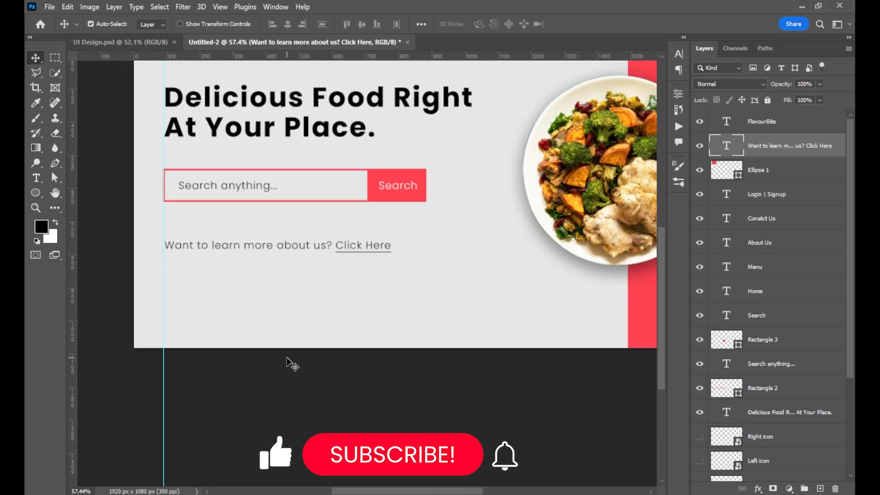
pyautogui.moveTo(357, 359); pyautogui.dragTo(338, 380)
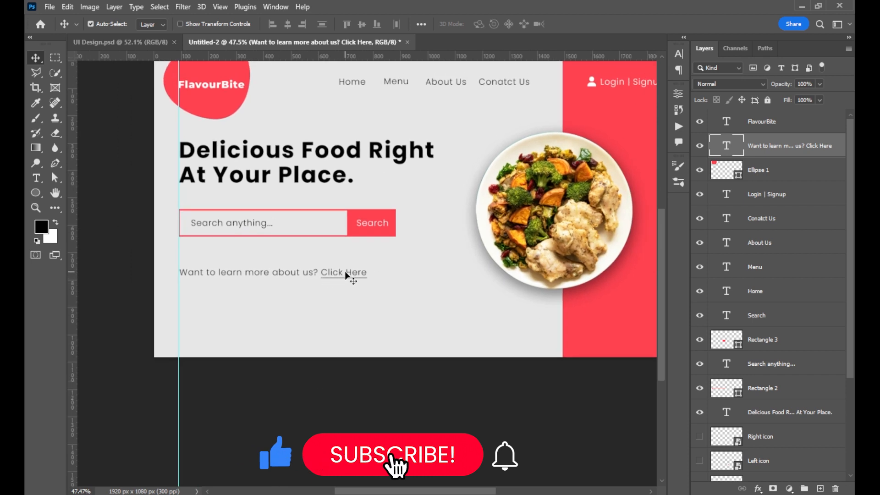
# - Color the words "Click Here" with the search button's red, fd4250
pyautogui.scroll(3, 338, 267)
pyautogui.scroll(3, 337, 267)
pyautogui.press('t')
pyautogui.moveTo(308, 276); pyautogui.dragTo(388, 275)
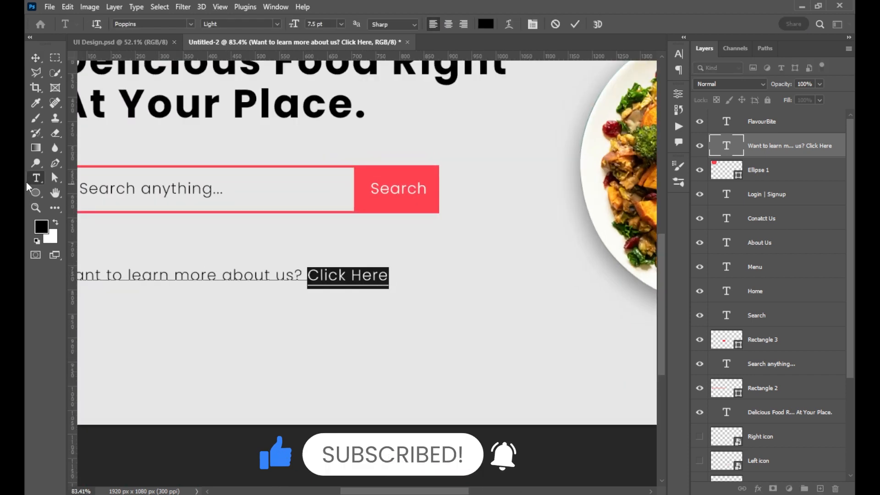
pyautogui.click(41, 227)
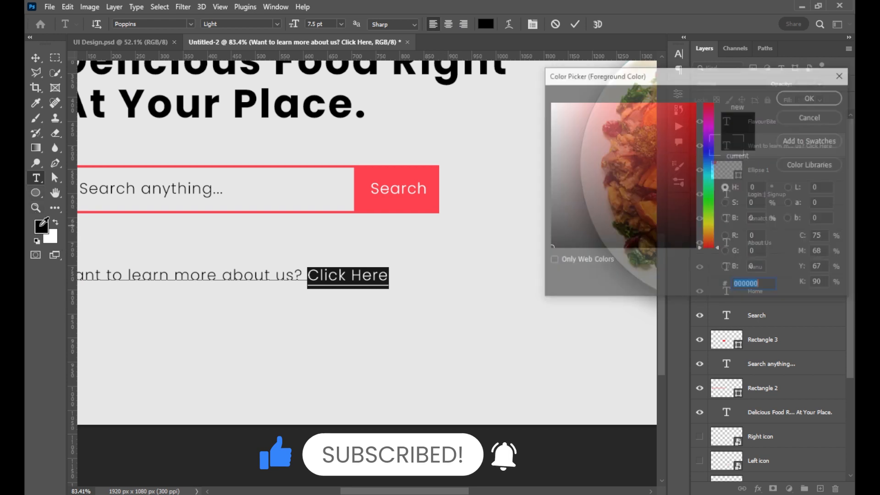
pyautogui.click(427, 174)
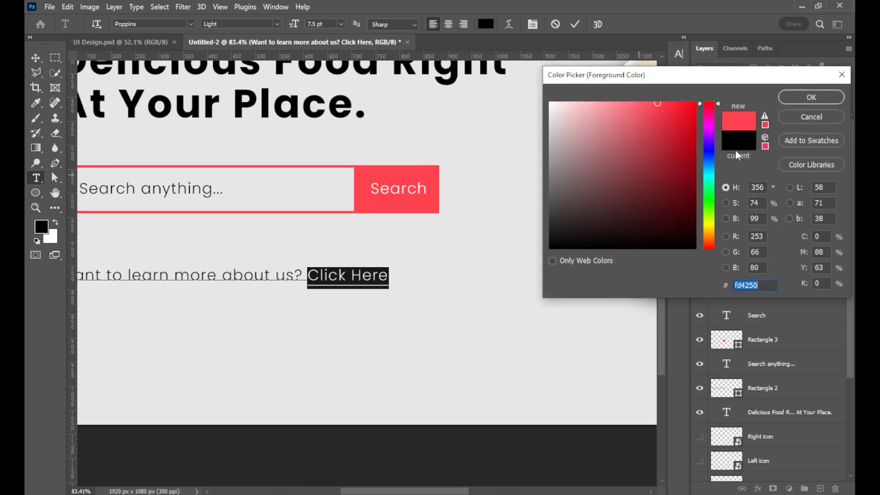
pyautogui.click(810, 102)
pyautogui.click(36, 58)
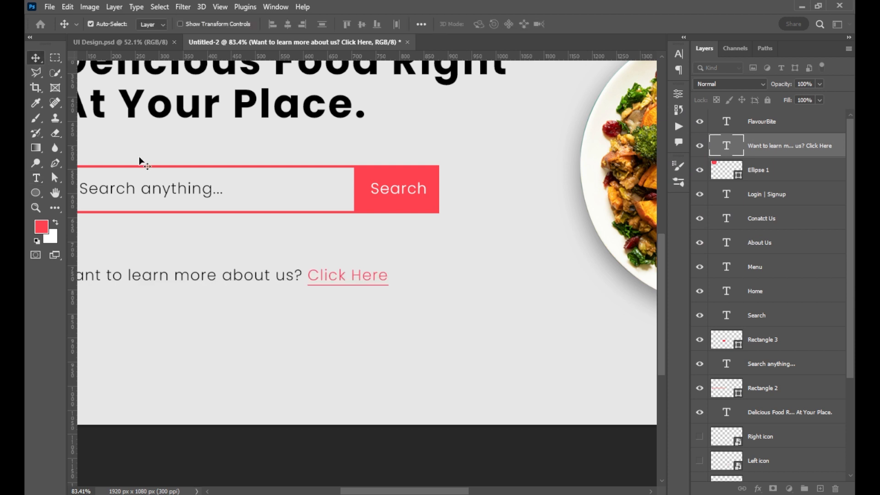
# - Show the right icon and left icon layers
pyautogui.hscroll(5, 476, 340)
pyautogui.scroll(2, 431, 337)
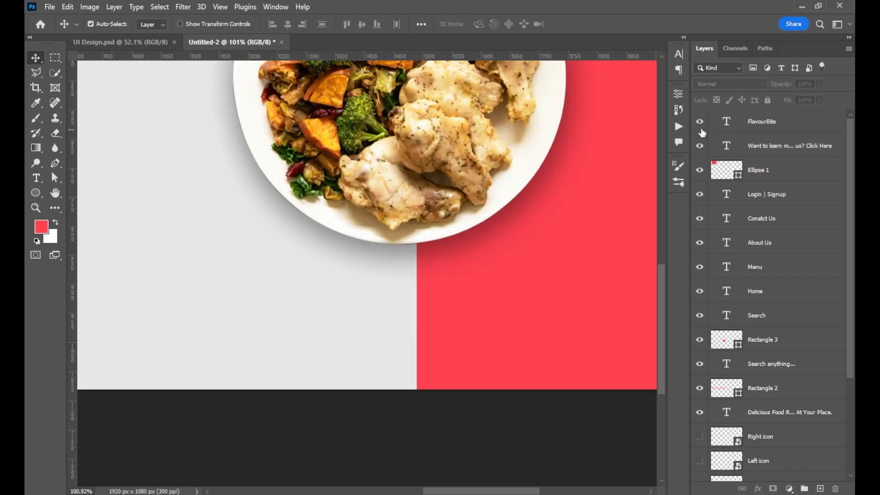
pyautogui.scroll(-6, 719, 235)
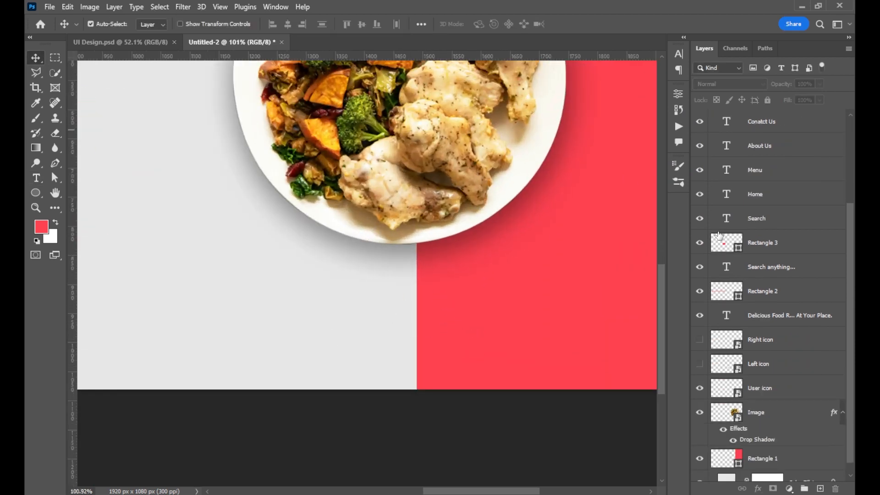
pyautogui.click(700, 326)
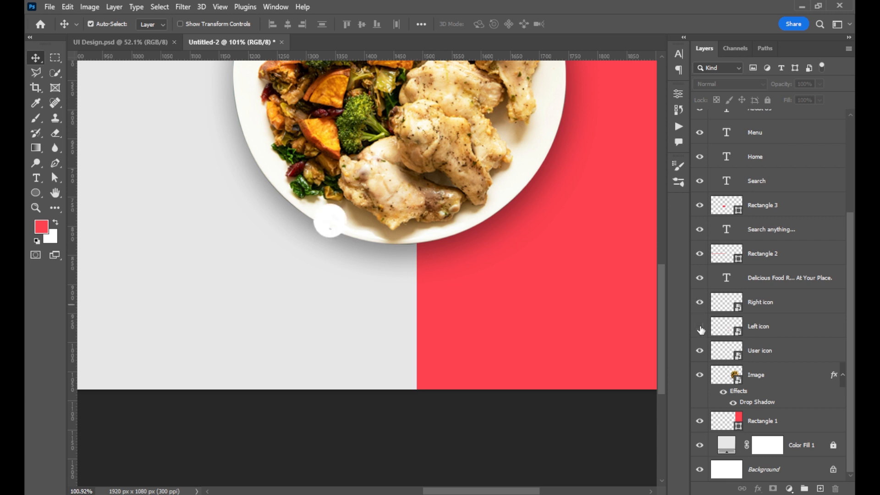
pyautogui.click(700, 328)
# - Scale down the white right-arrow icon and place it on the red panel just below the plate
pyautogui.moveTo(336, 224); pyautogui.dragTo(469, 298)
pyautogui.hotkey('ctrl', 'z')
pyautogui.click(781, 307)
pyautogui.hotkey('ctrl', 't')
pyautogui.press('Return')
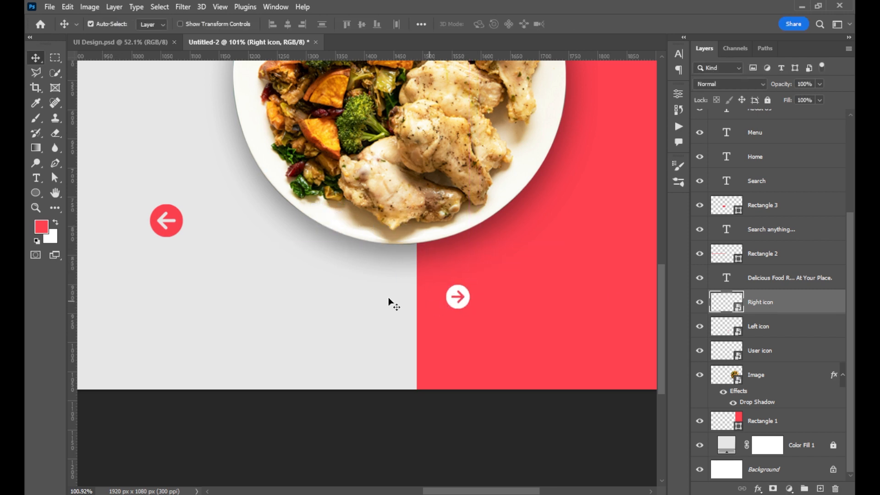
# - Scale down the red left-arrow icon and place it on the grey area below the plate, level with the right arrow
pyautogui.moveTo(181, 229); pyautogui.dragTo(369, 302)
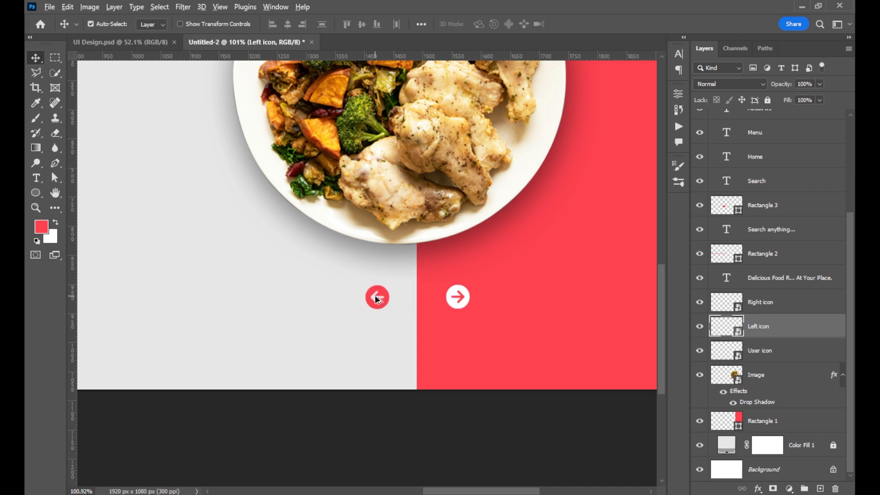
pyautogui.scroll(5, 424, 299)
pyautogui.scroll(-1, 397, 320)
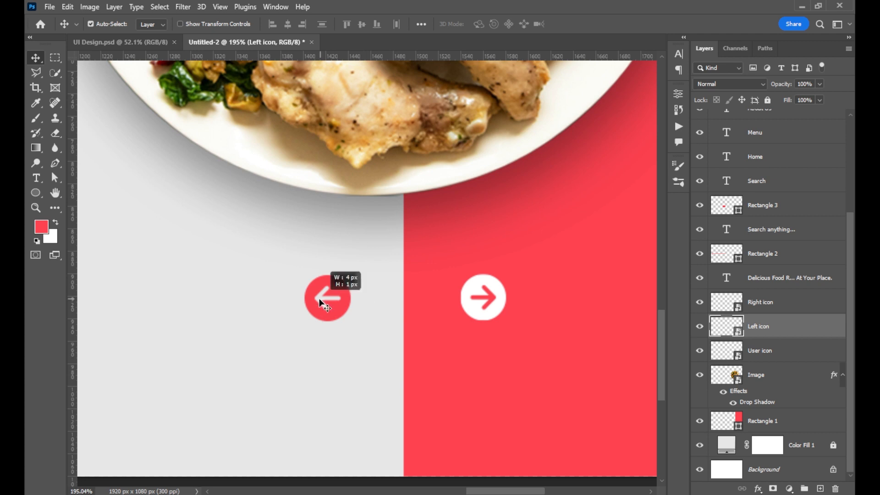
pyautogui.moveTo(340, 310); pyautogui.dragTo(329, 314)
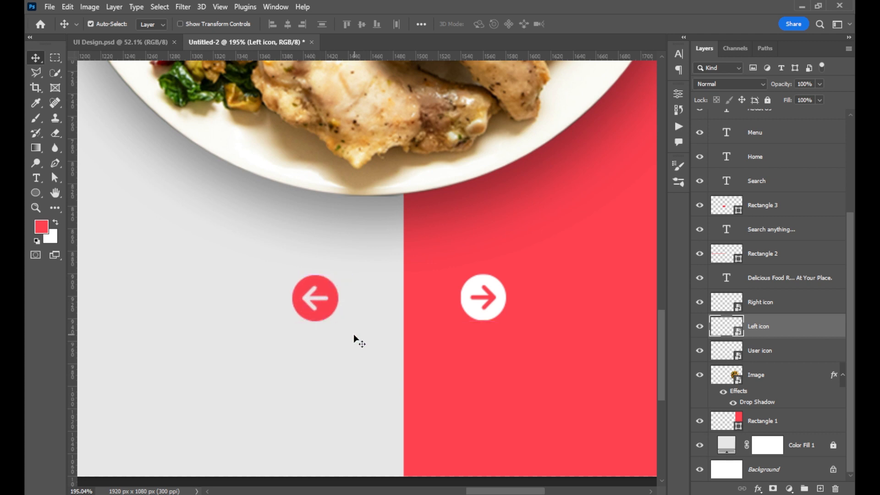
# - Draw a red circle about 21 px across beside the left arrow and remove its outline
pyautogui.click(36, 193)
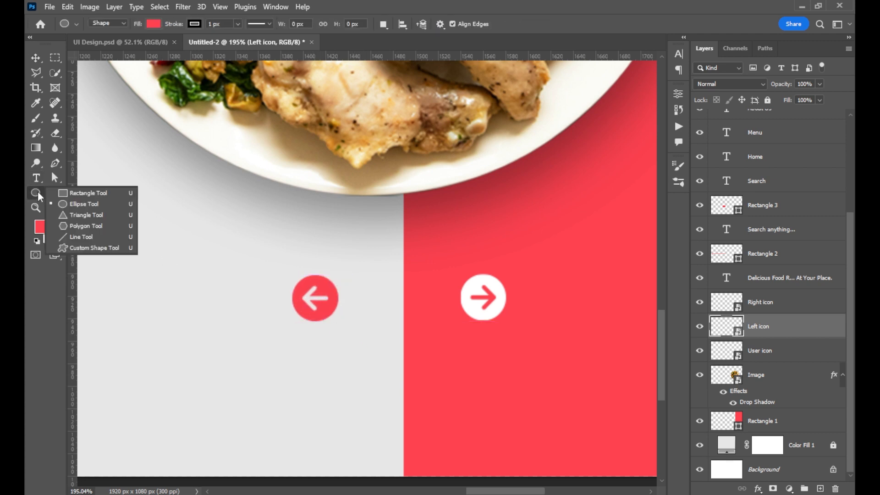
pyautogui.click(87, 202)
pyautogui.moveTo(360, 285); pyautogui.dragTo(380, 304)
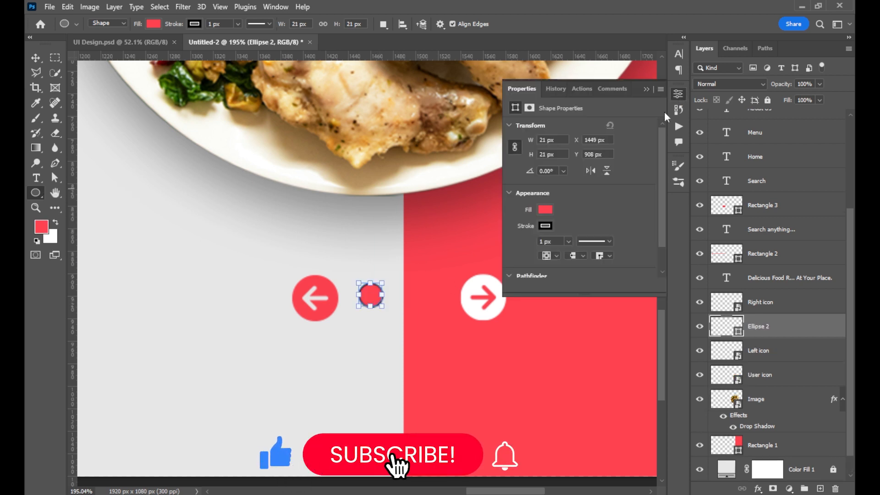
pyautogui.click(546, 226)
pyautogui.click(523, 245)
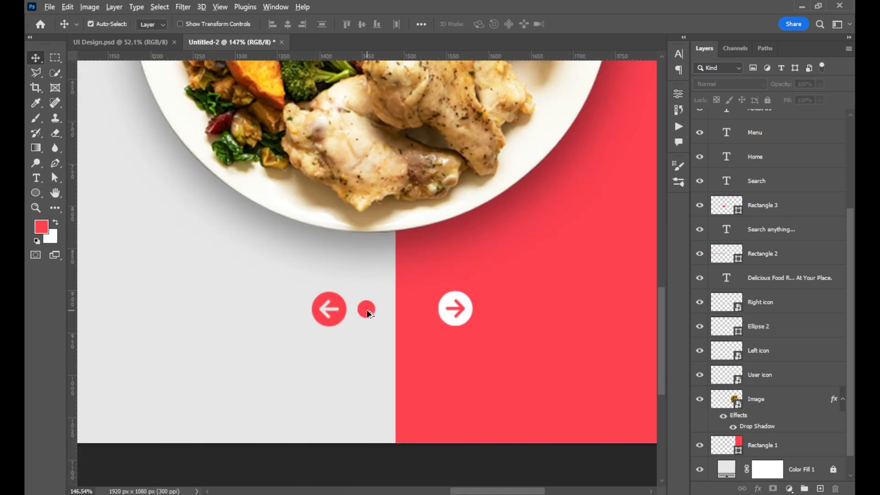
# - Duplicate the red dot to its right, then give the copy no fill and a red outline
pyautogui.moveTo(369, 314); pyautogui.dragTo(390, 313)
pyautogui.click(678, 94)
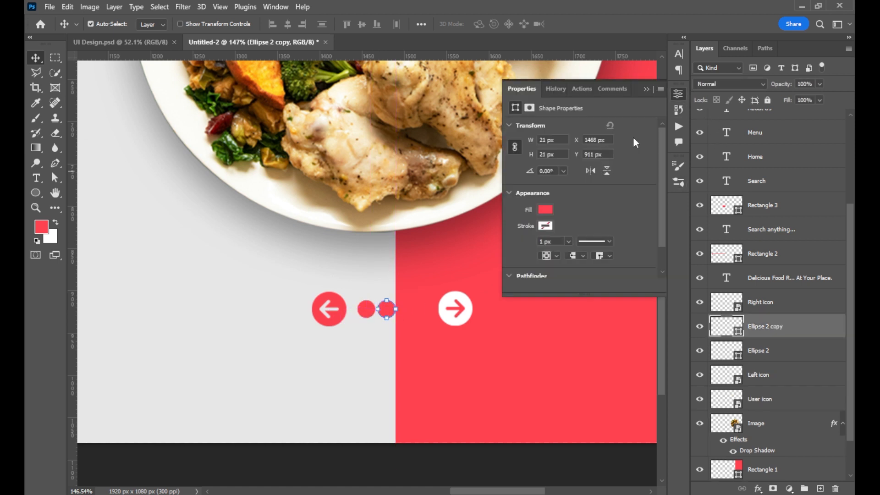
pyautogui.click(545, 210)
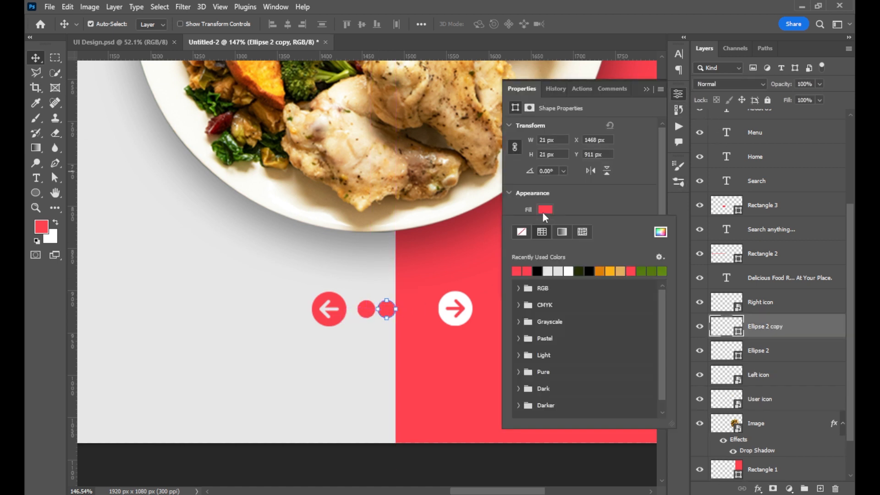
pyautogui.click(522, 232)
pyautogui.click(548, 226)
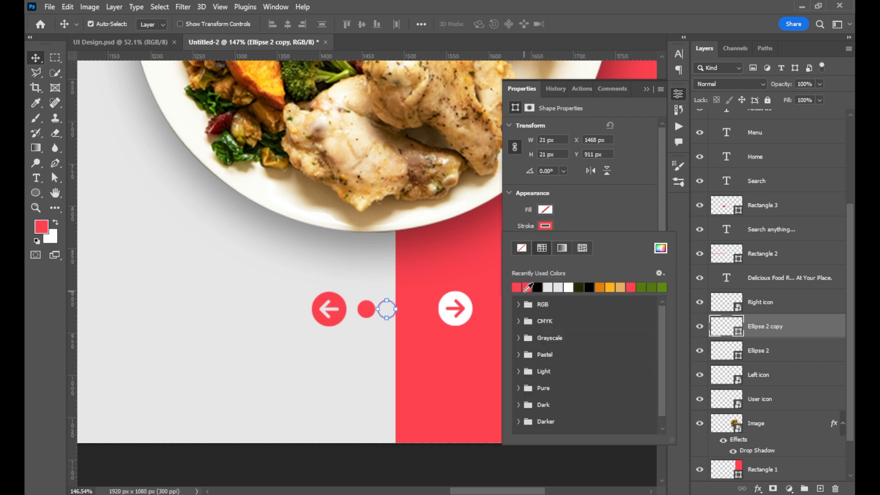
pyautogui.click(530, 283)
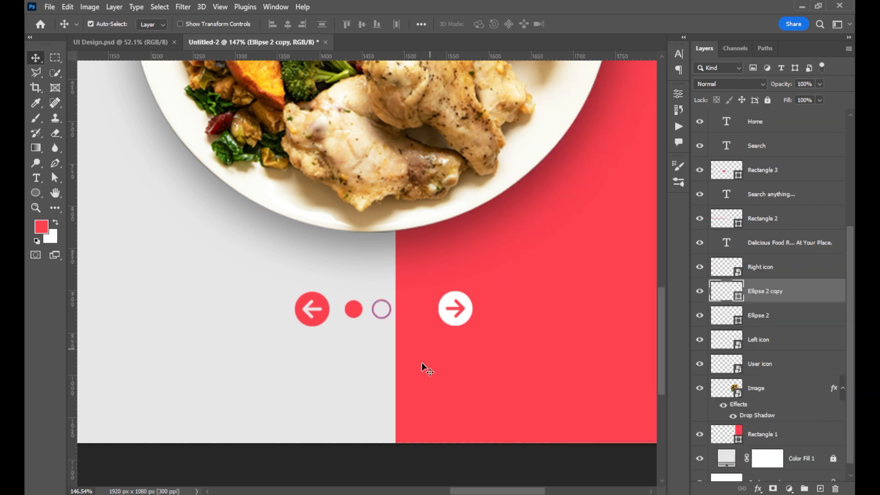
# - Duplicate the red ring onto the red panel beside it and change the copy's outline to a light color
pyautogui.hotkey('ctrl', 'j')
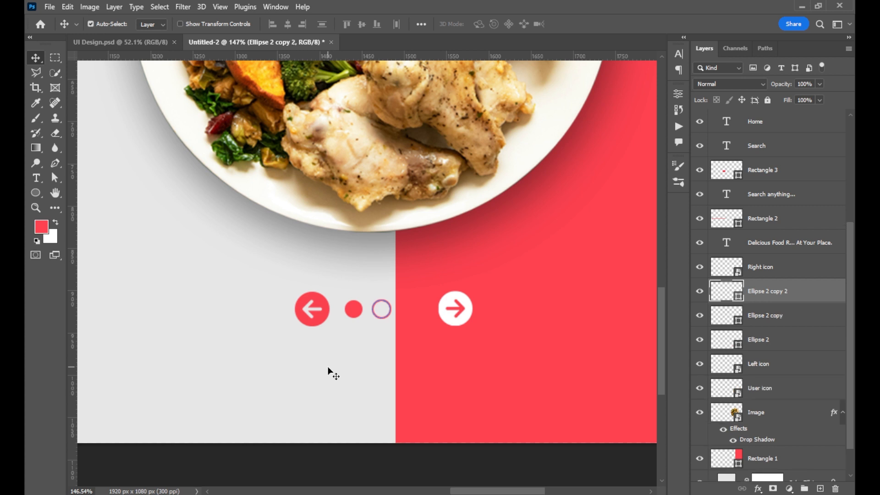
pyautogui.moveTo(391, 314); pyautogui.dragTo(414, 314)
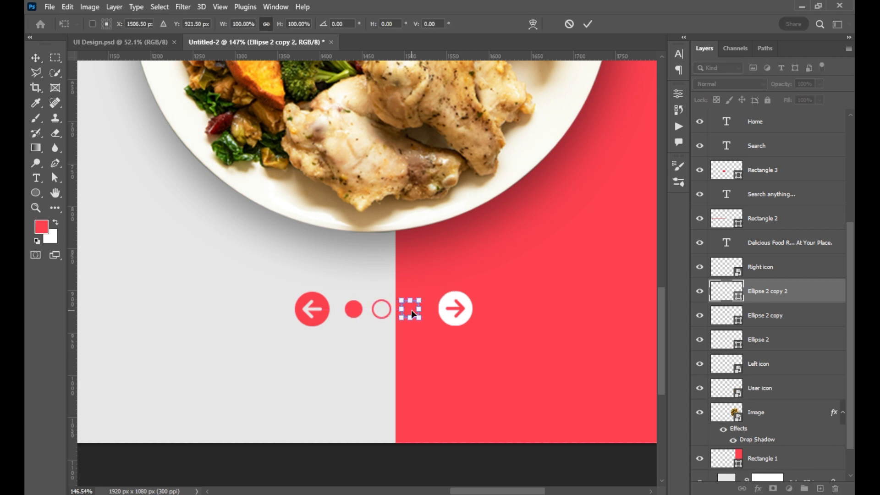
pyautogui.click(679, 95)
pyautogui.click(544, 226)
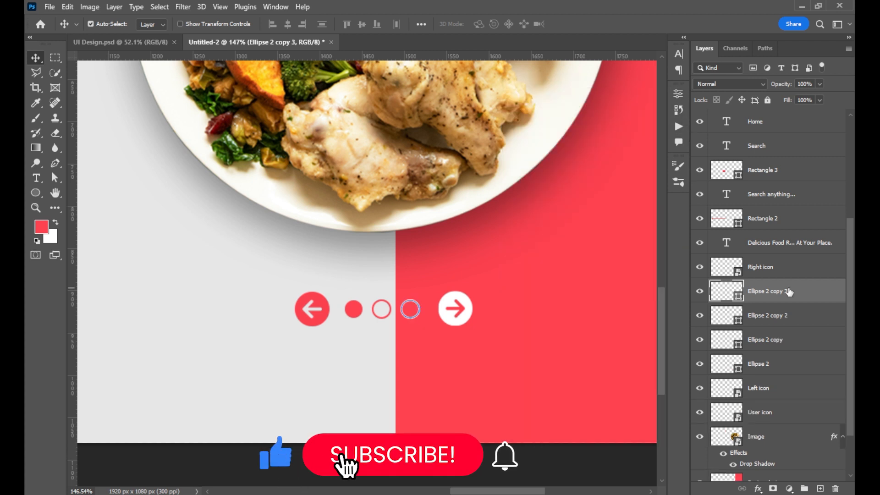
# - Place a copy of the light ring further right in the pagination row, just before the right arrow
pyautogui.click(350, 340)
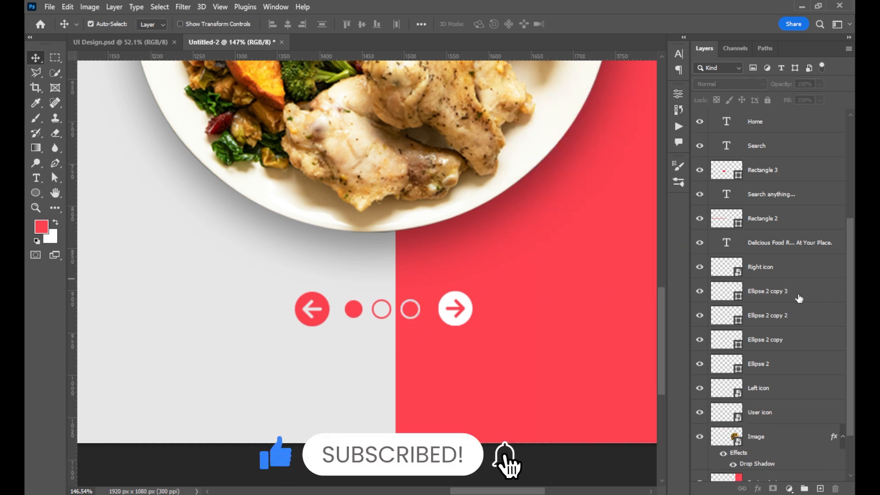
pyautogui.click(795, 296)
pyautogui.hotkey('ctrl', 't')
pyautogui.moveTo(414, 317); pyautogui.dragTo(474, 324)
pyautogui.press('Return')
pyautogui.scroll(-3, 328, 347)
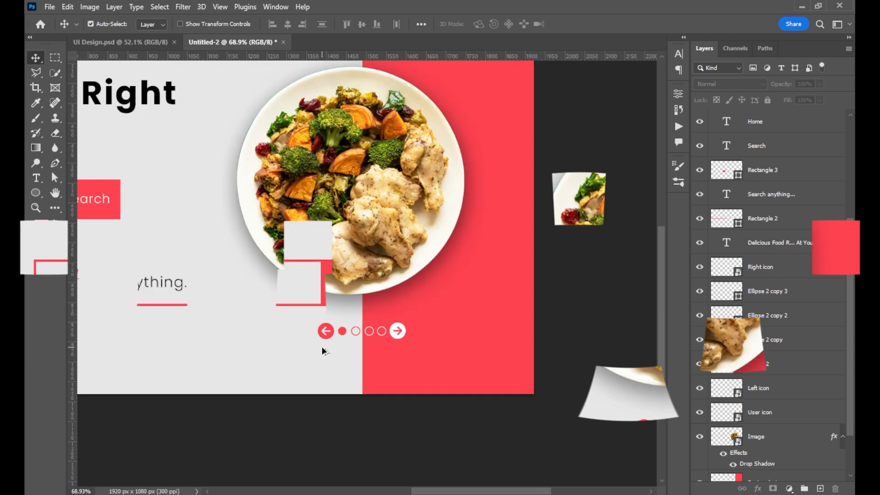